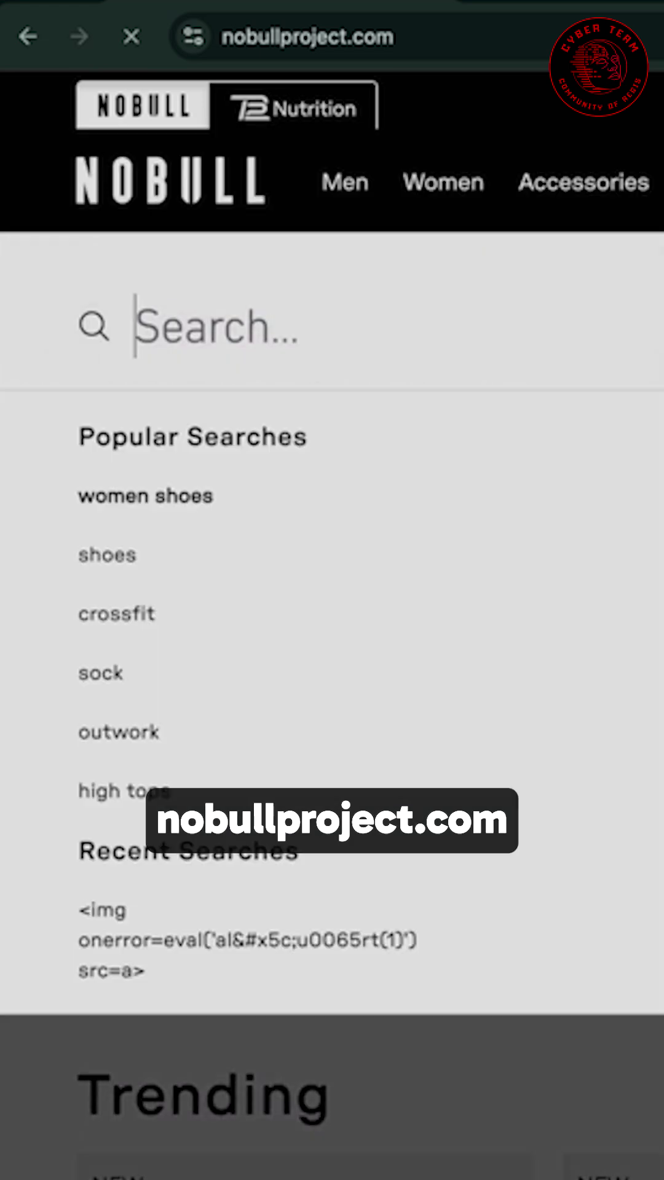
type("CYBERTEA")
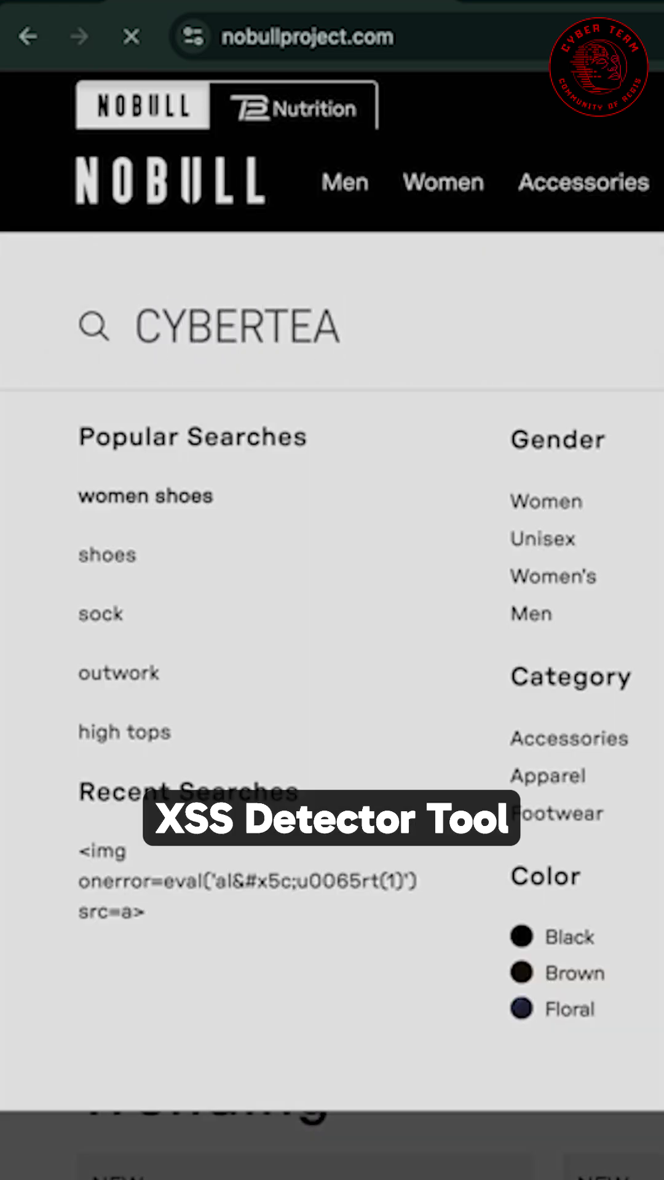
type("M")
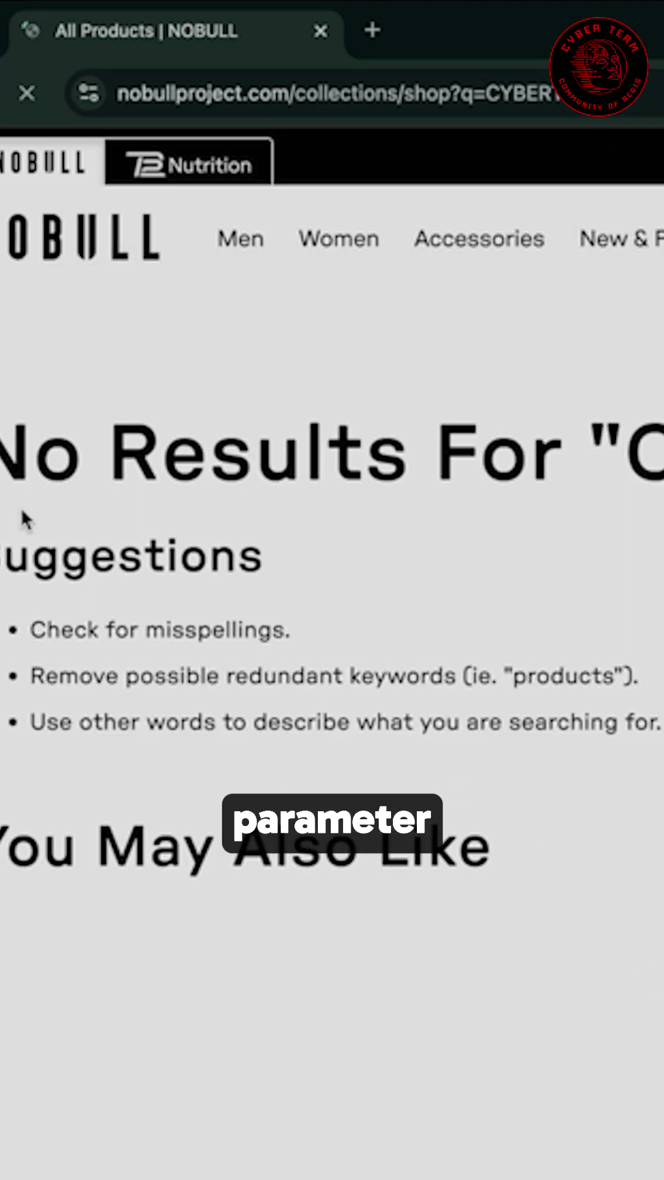
Copy the NOBULL CYBERTEAM search URL and put it in place of URL in 'sudo ./ct00-xss.sh URL'
left_click(544, 94)
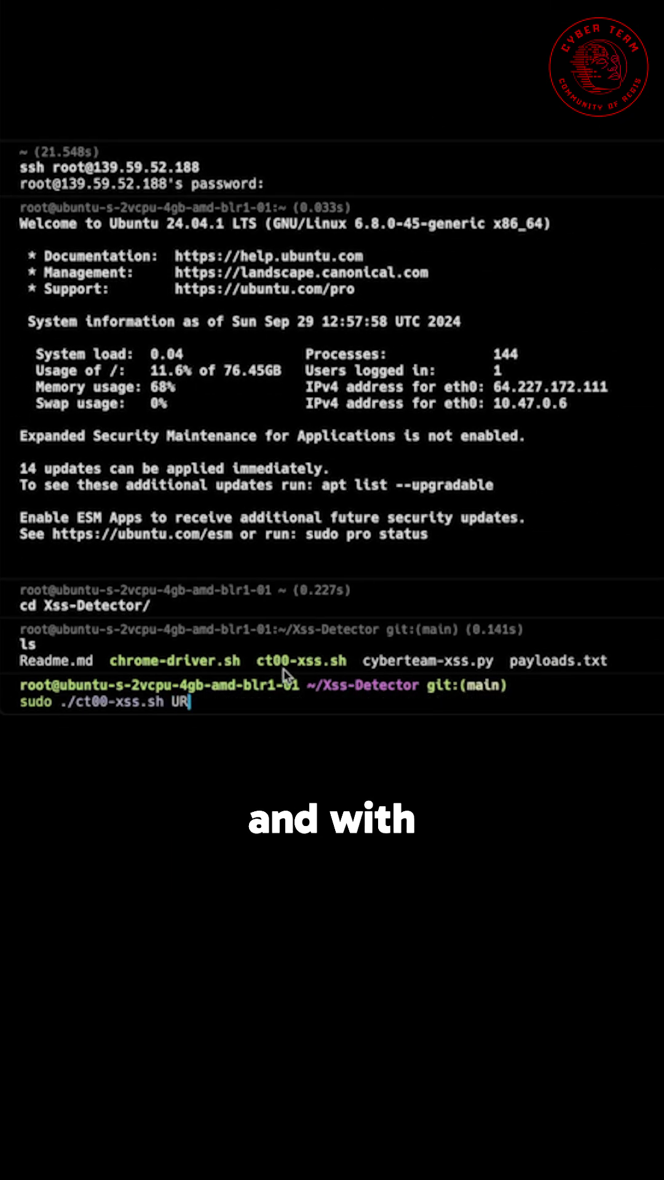
key("BackSpace")
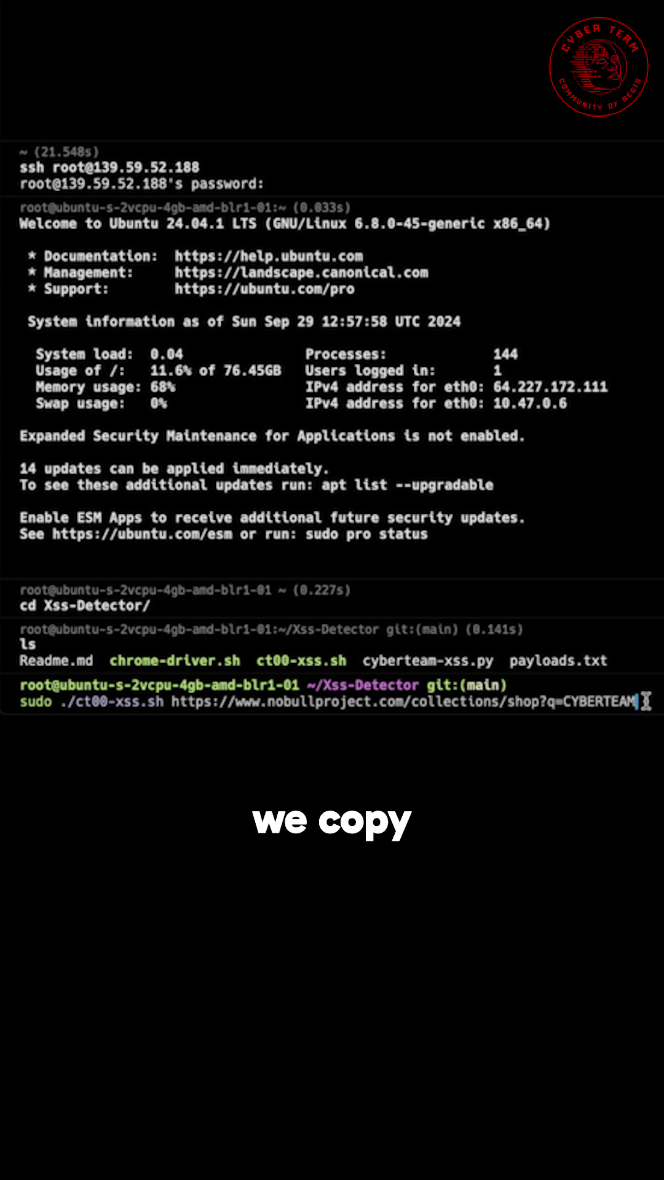
Run ct00-xss.sh against the NOBULL CYBERTEAM search URL and let it print payload results
key("Return")
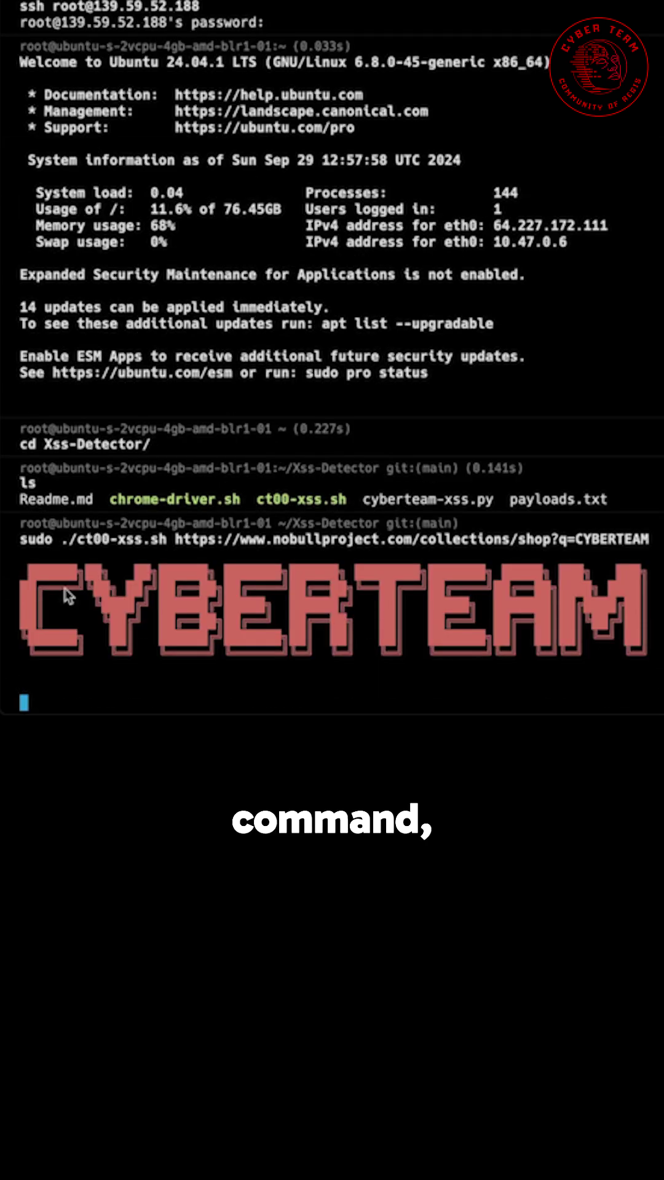